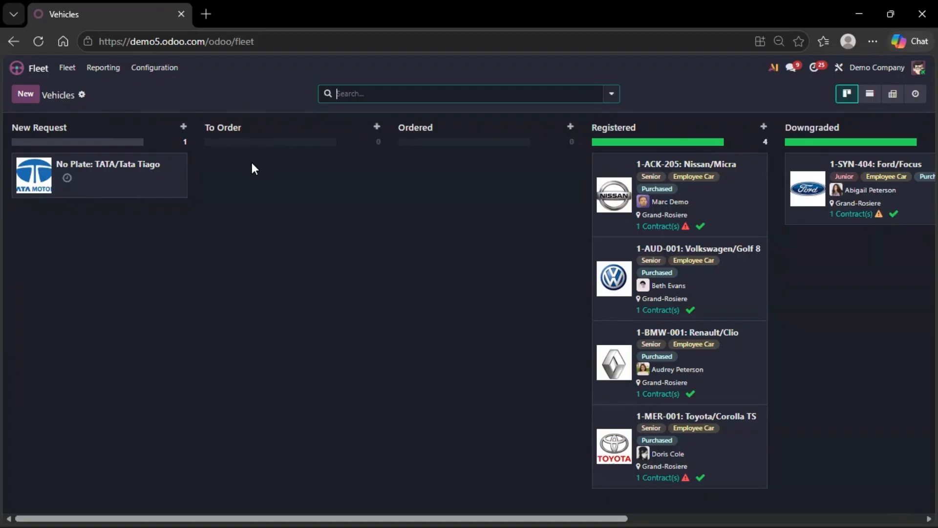
Open the TATA/Tata Tiago vehicle record from the New Request stage and check its model choices.
drag(151, 180, 277, 182)
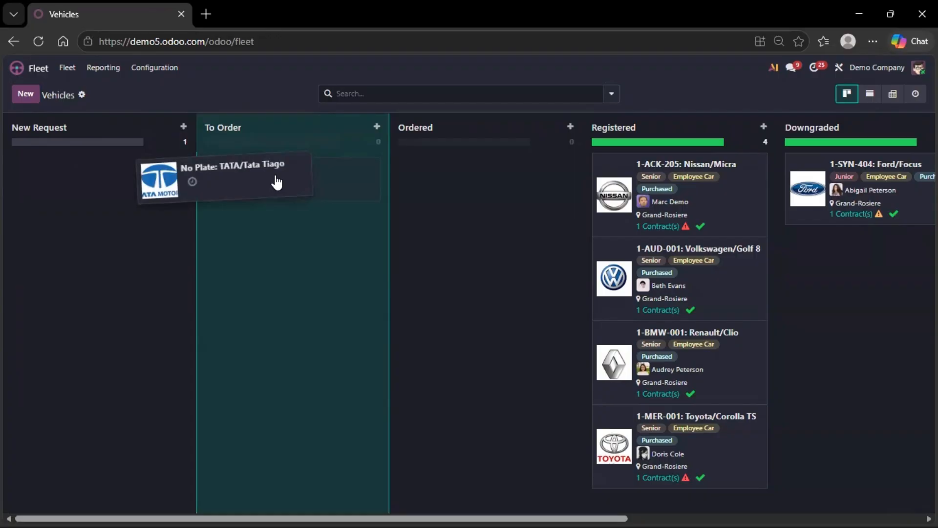
drag(277, 182, 188, 195)
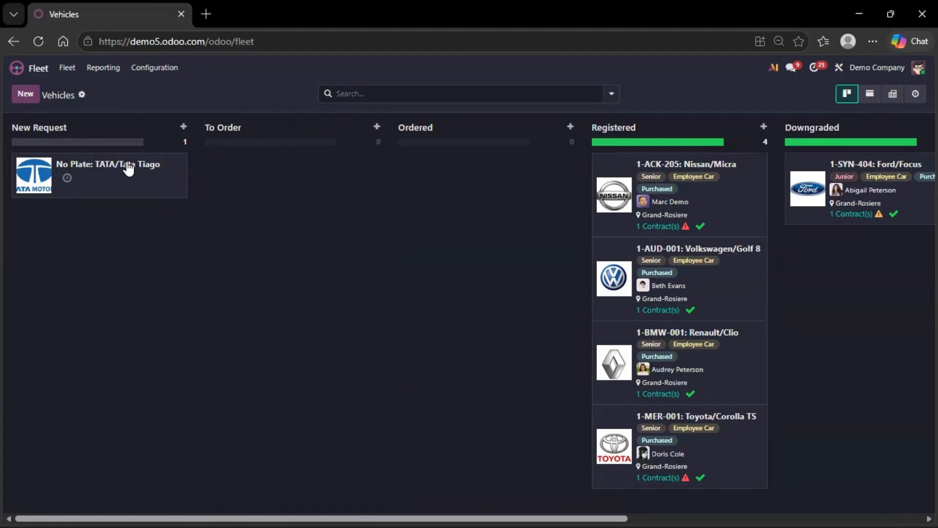
click(86, 176)
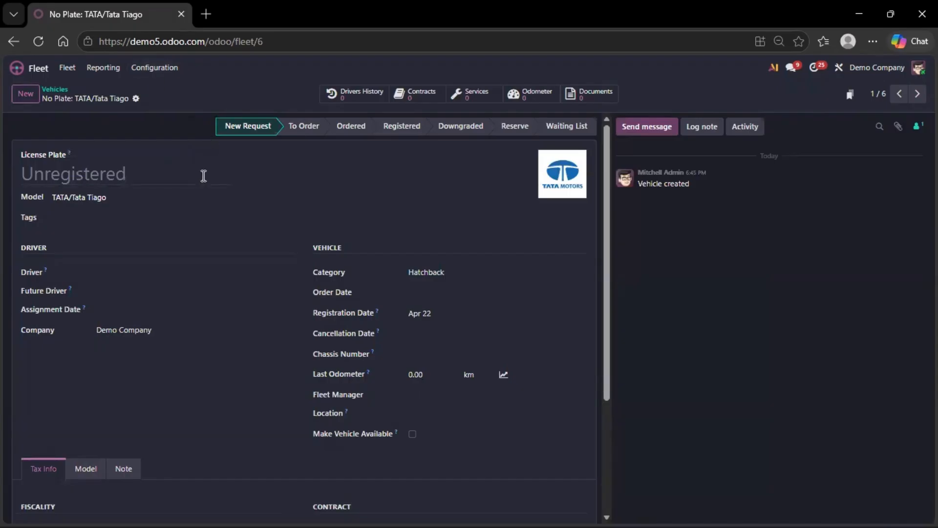
click(119, 200)
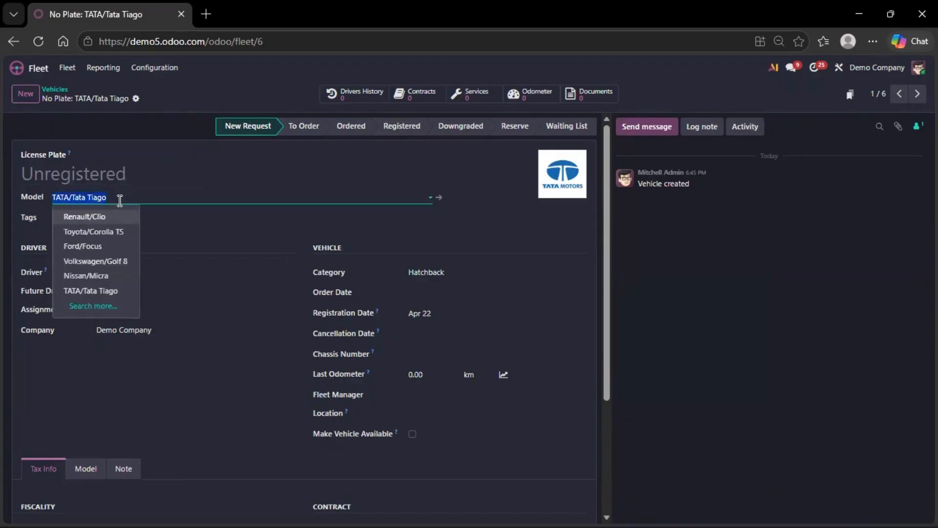
click(120, 201)
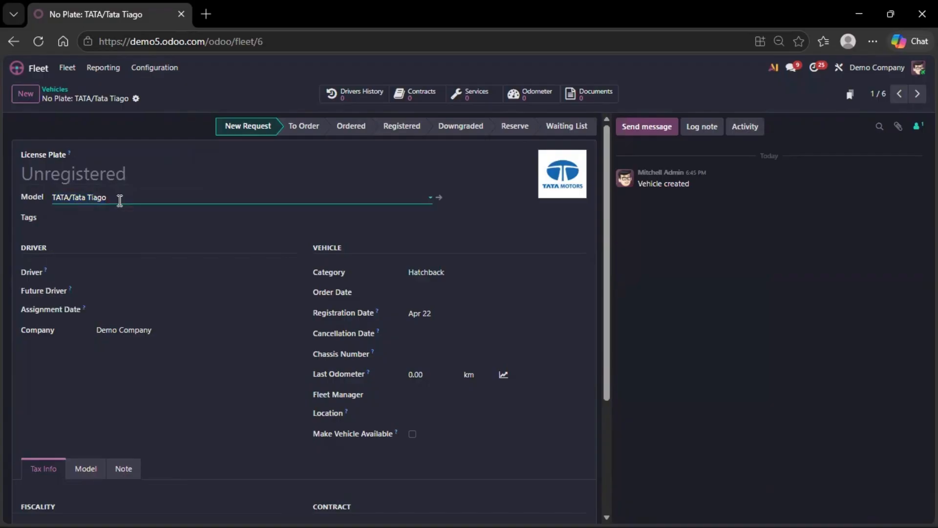
Add the Junior and Employee Car tags to the Tata Tiago vehicle.
click(86, 216)
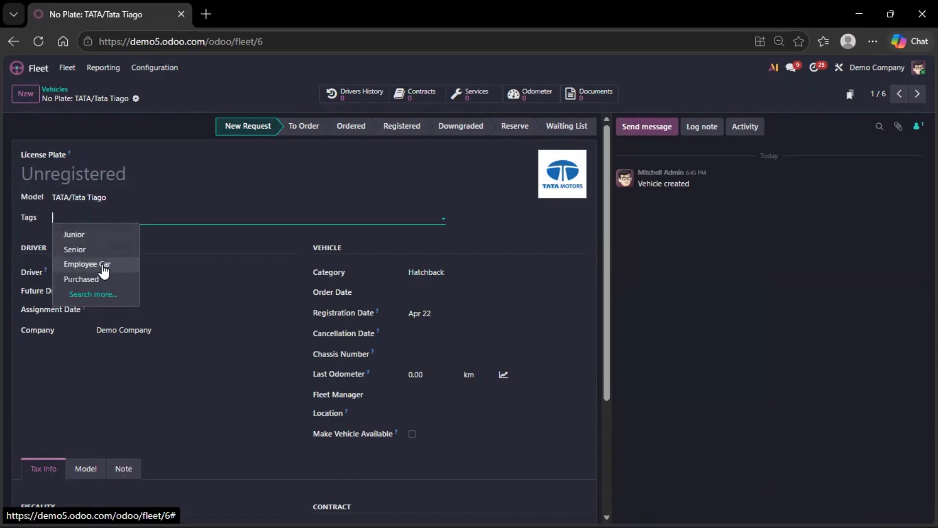
click(103, 240)
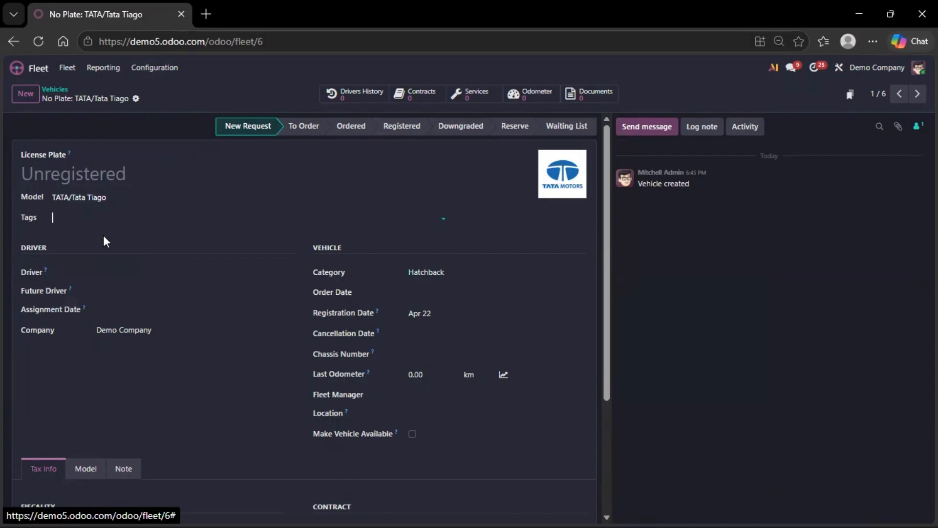
click(125, 217)
click(137, 264)
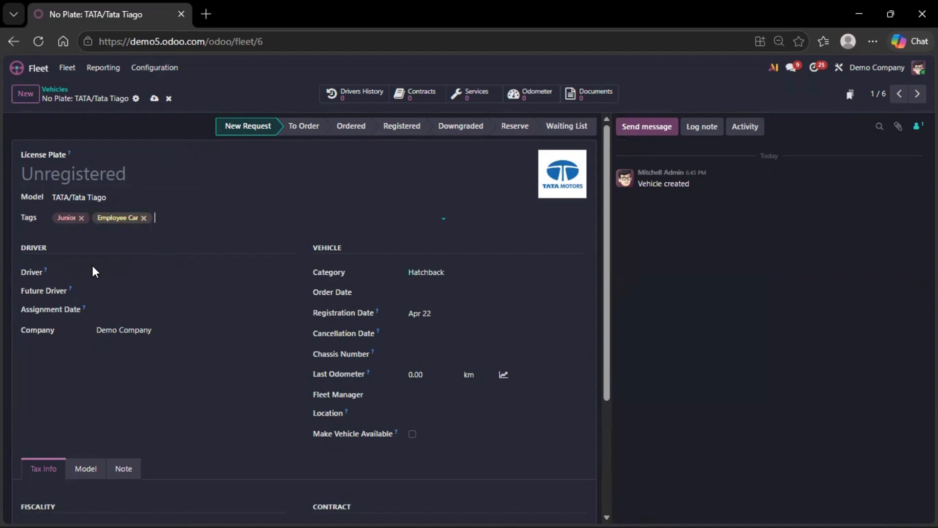
Check the choices for the driver and future driver without assigning anyone, and save the vehicle record.
click(130, 277)
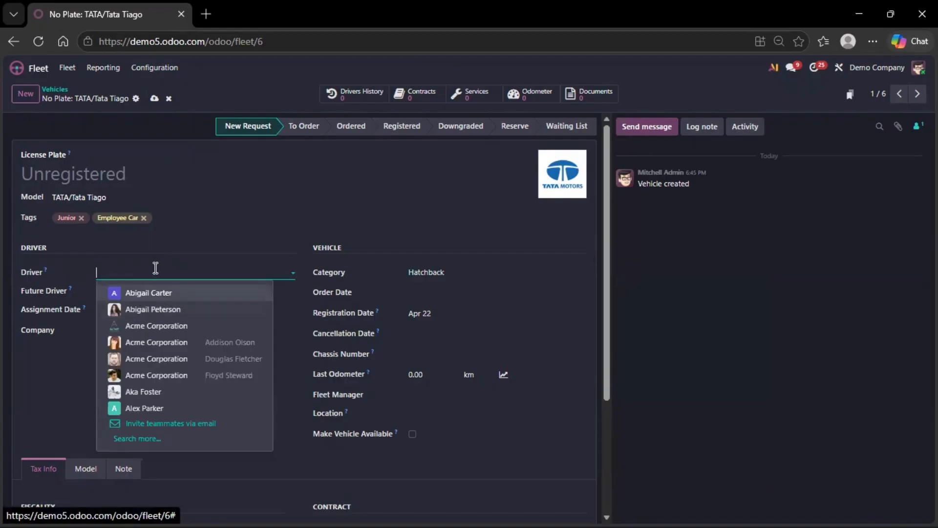
click(152, 270)
click(141, 290)
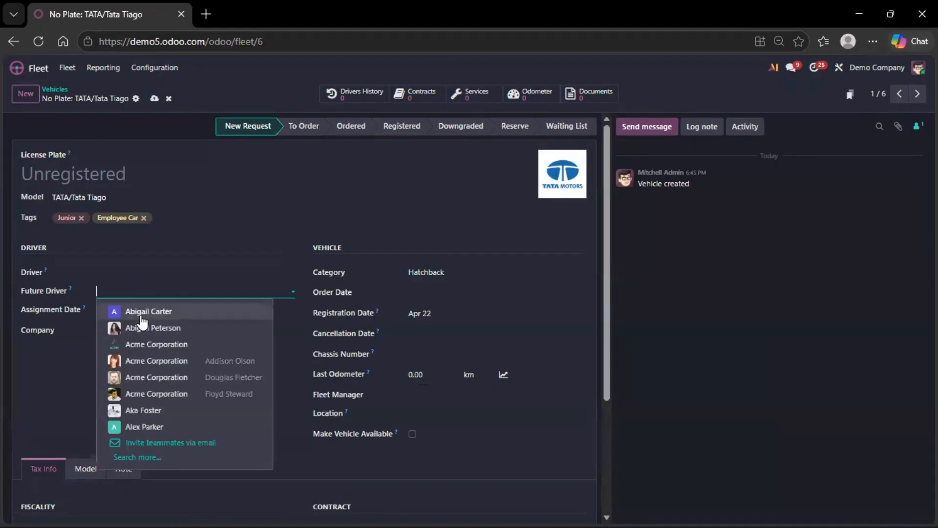
click(155, 290)
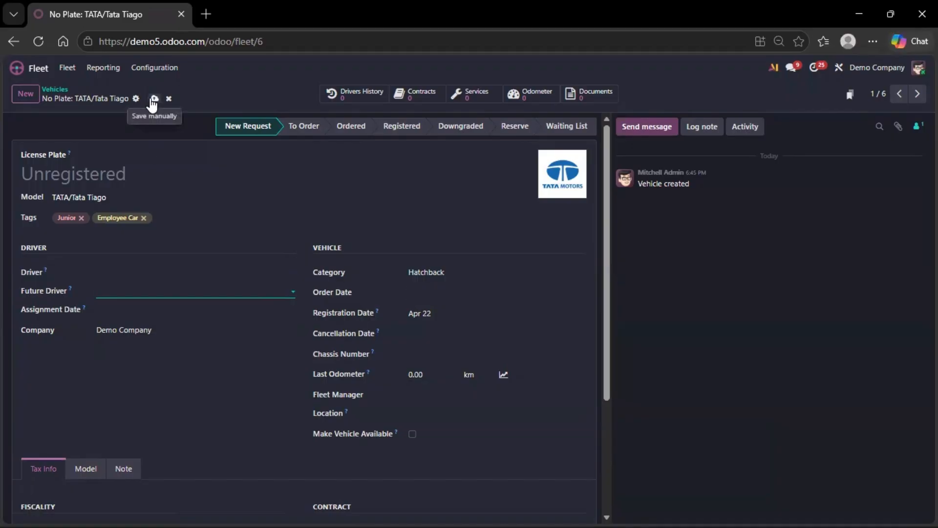
click(153, 100)
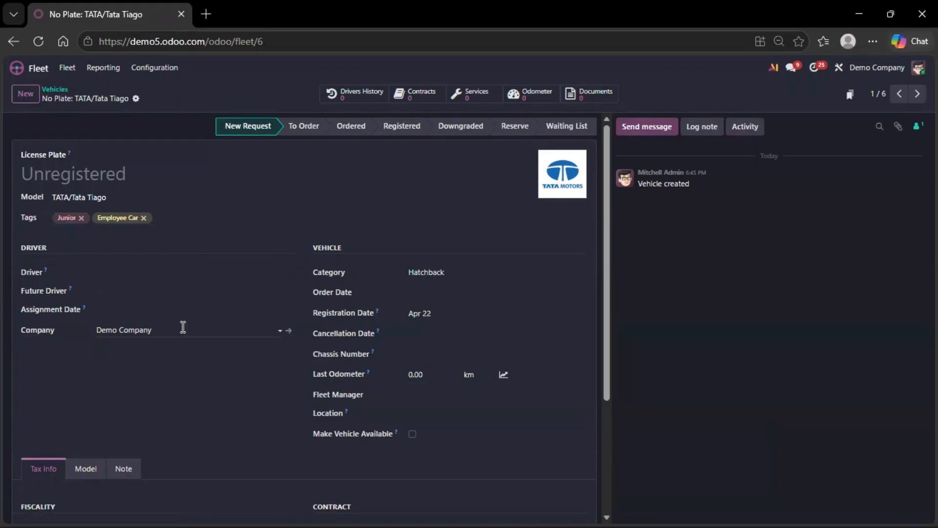
Return to the vehicles overview and move the Tata Tiago card from New Request to the To Order stage.
scroll(184, 333, down, 2)
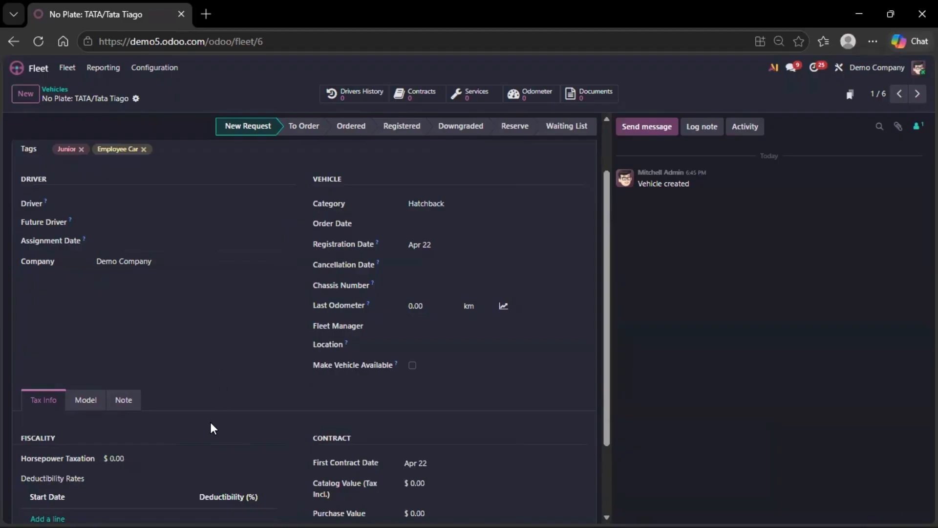
scroll(210, 358, down, 2)
scroll(318, 362, up, 4)
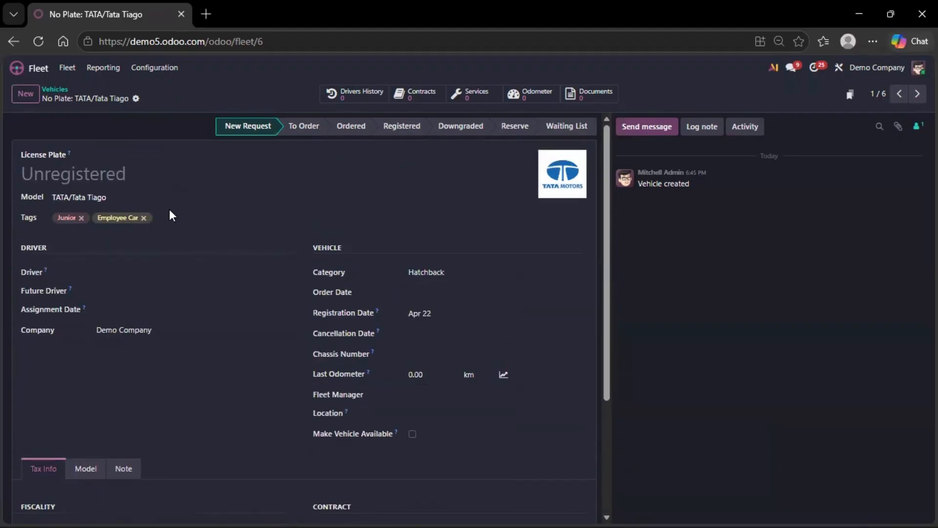
click(61, 95)
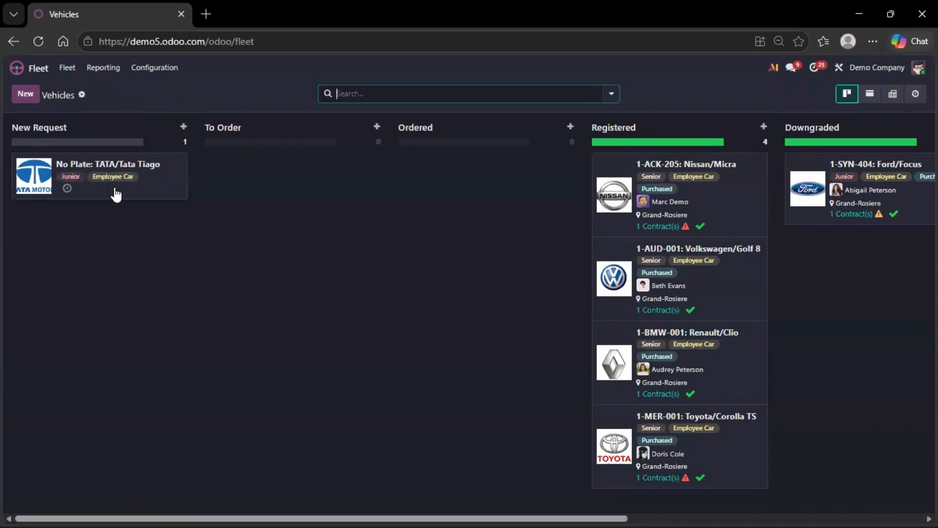
drag(117, 192, 254, 202)
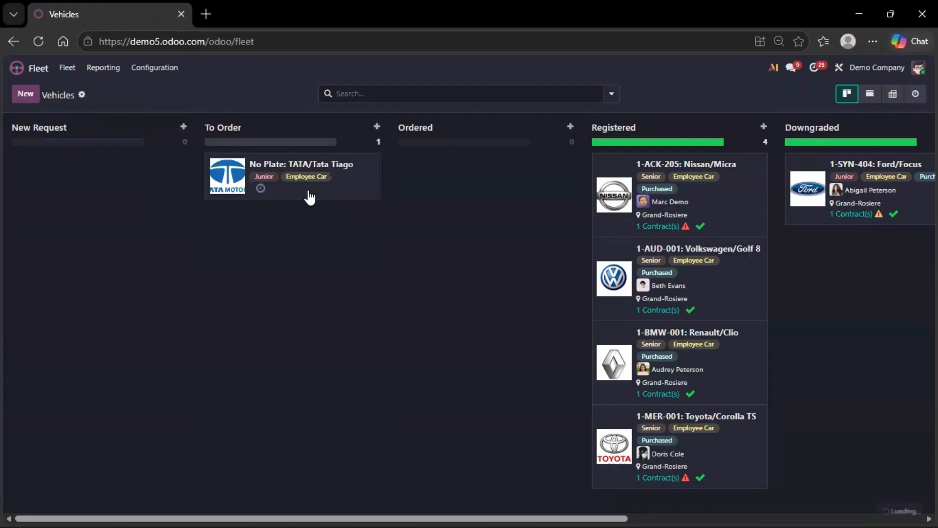
Schedule a Call activity due Apr 24 on the Tata Tiago vehicle and return to the vehicles overview.
click(309, 196)
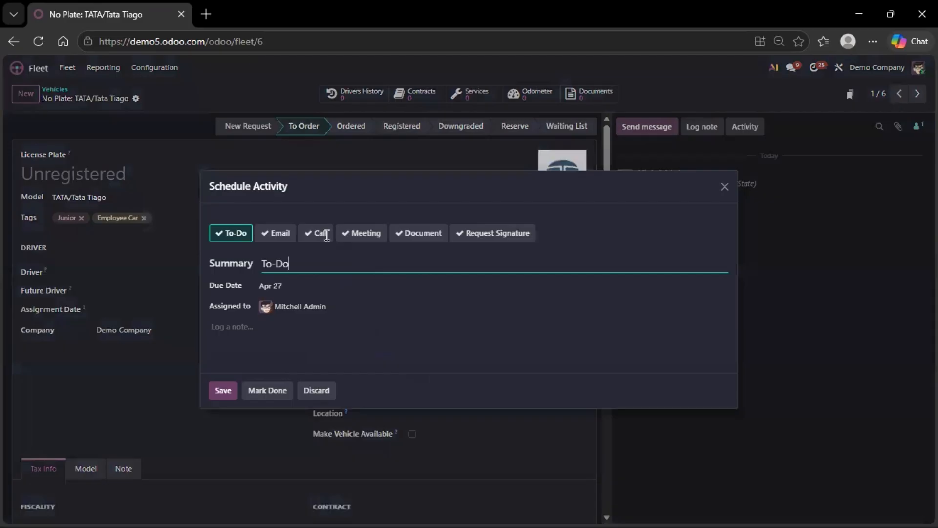
click(316, 232)
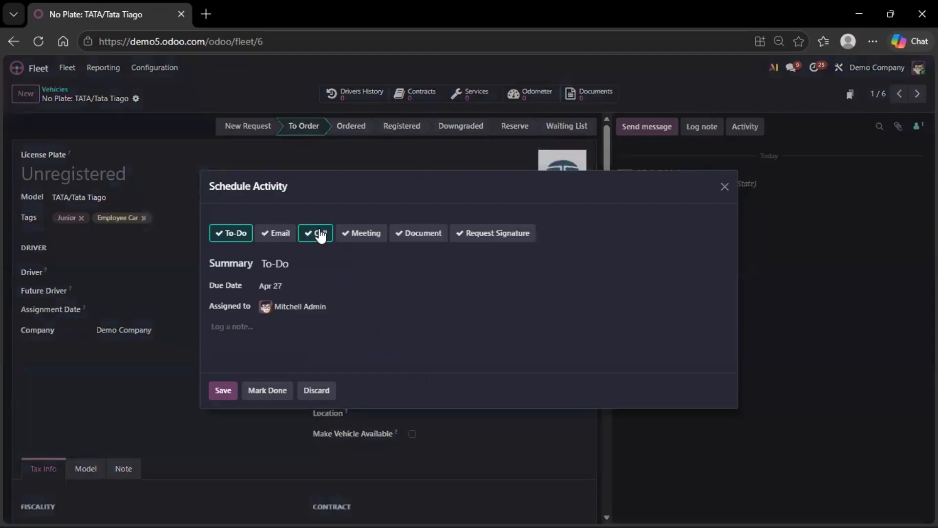
click(294, 292)
click(398, 414)
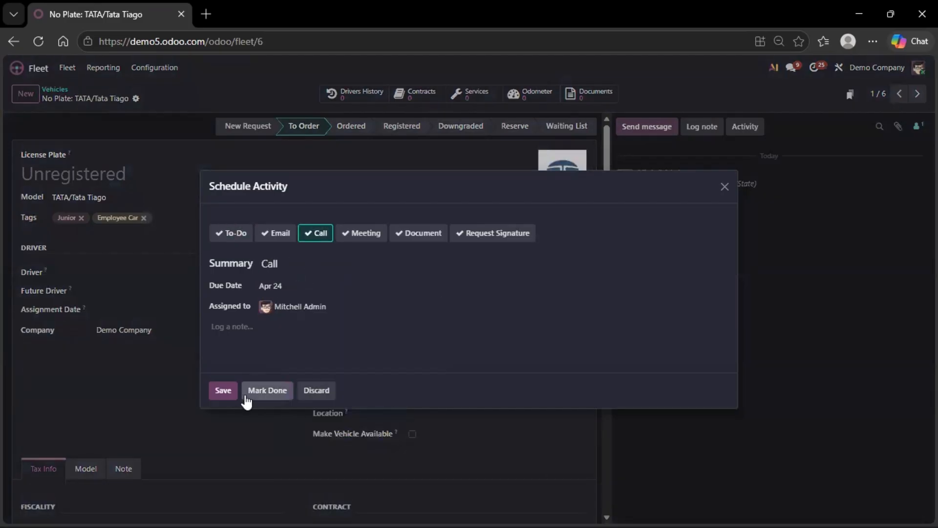
click(241, 335)
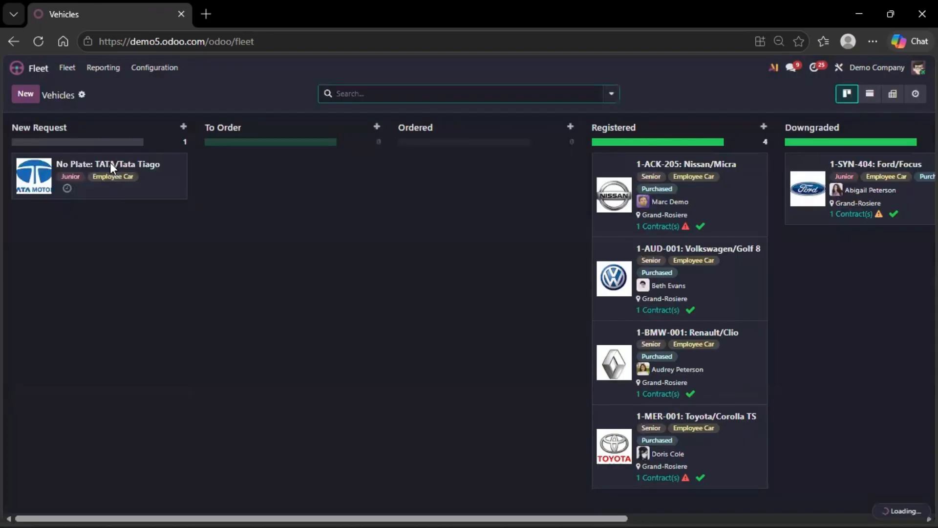
drag(110, 162, 293, 193)
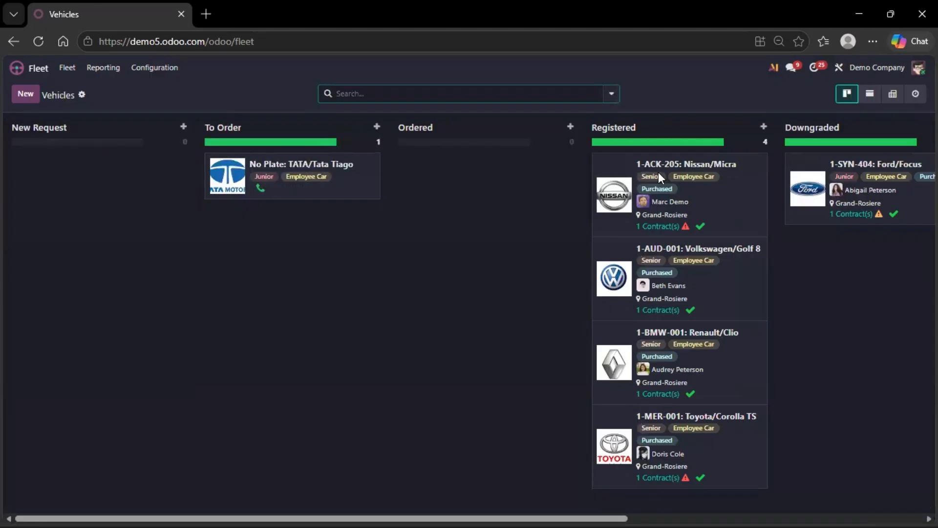
Open the registered Nissan/Micra vehicle and examine its license plate, driver, vehicle, tax and contract details.
click(720, 216)
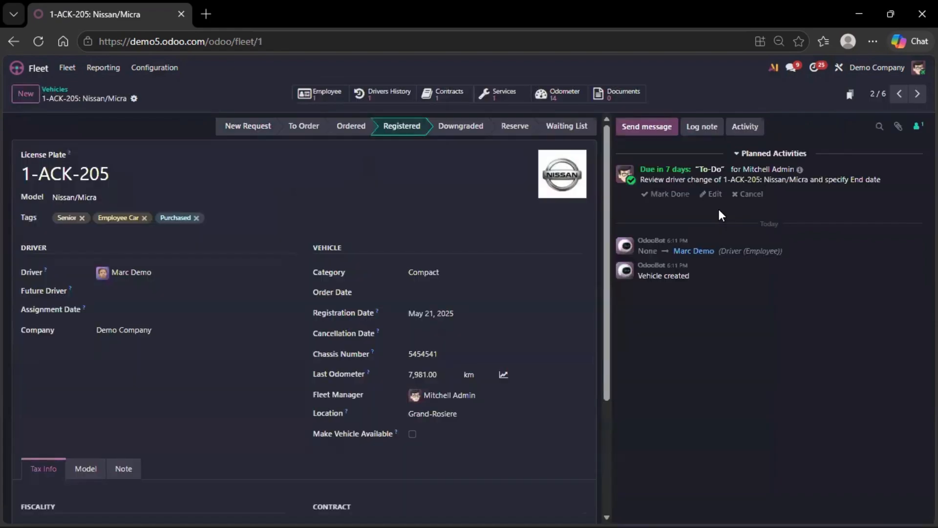
scroll(179, 240, down, 1)
scroll(178, 240, up, 1)
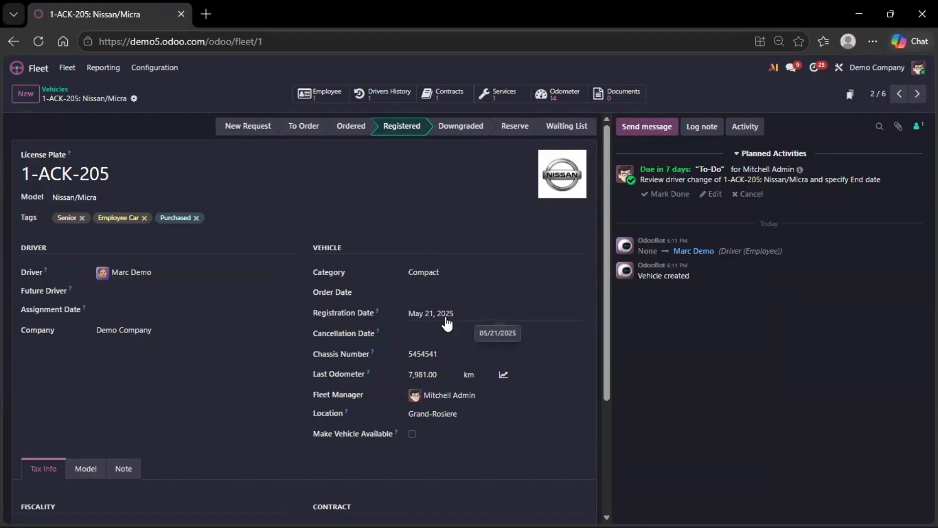
drag(145, 171, 26, 173)
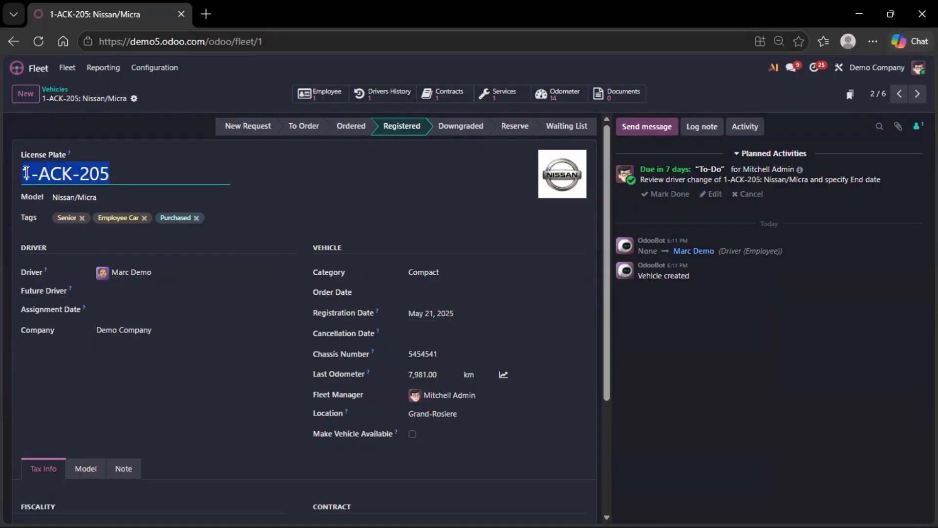
click(506, 223)
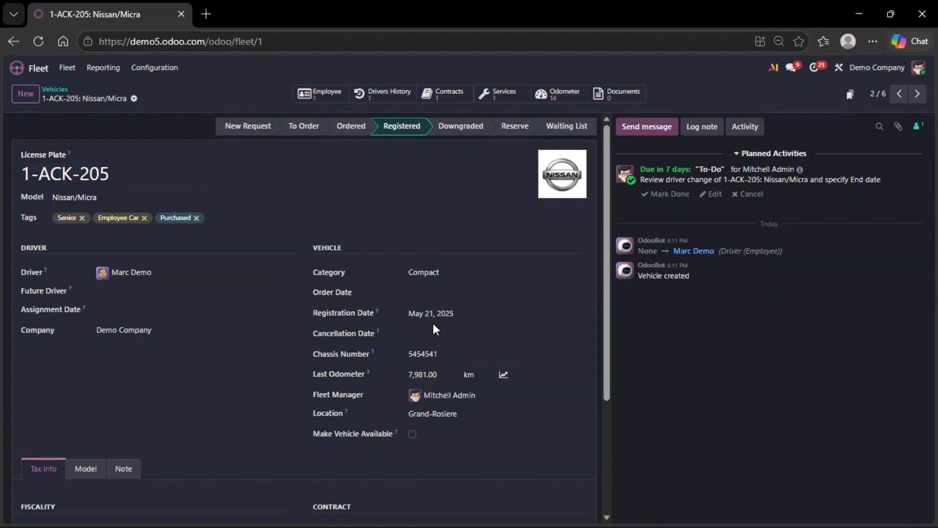
scroll(427, 267, down, 2)
scroll(427, 267, up, 2)
scroll(444, 308, down, 3)
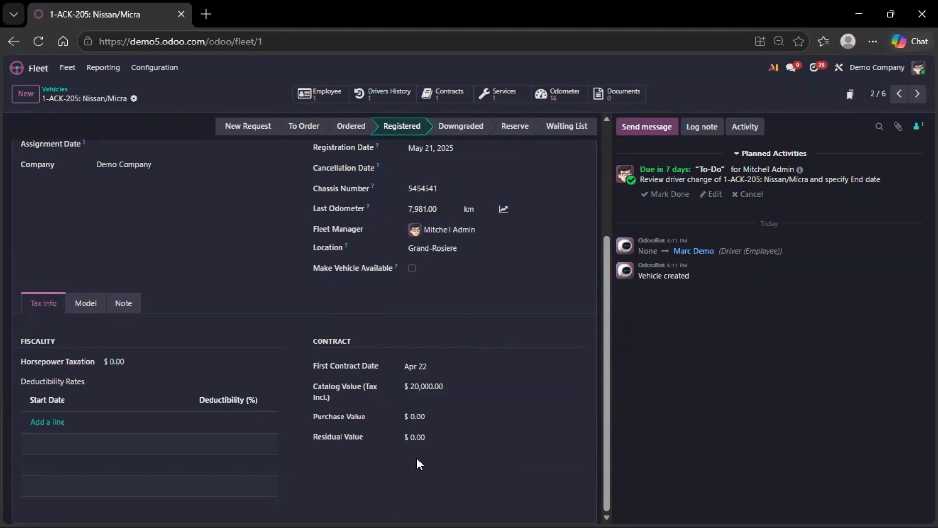
Examine the Nissan/Micra's model and engine specifications, including the transmission options.
click(81, 303)
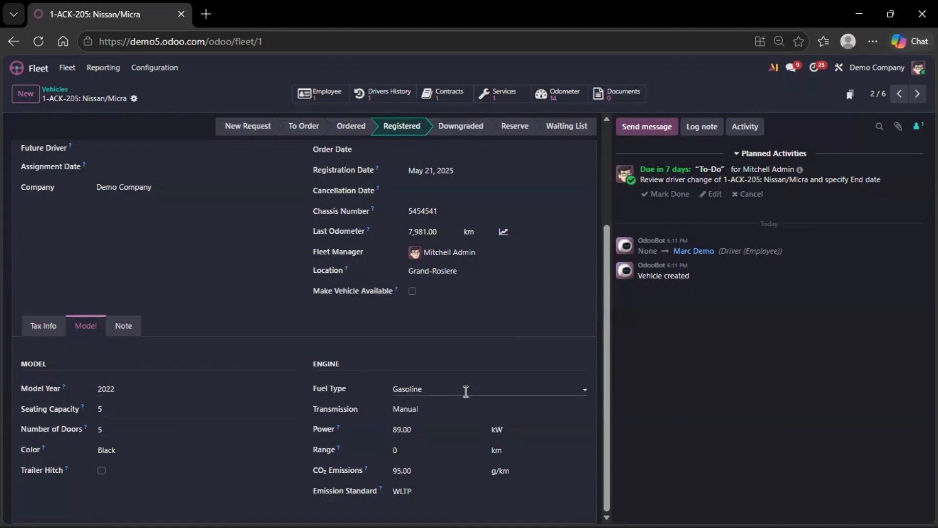
click(448, 412)
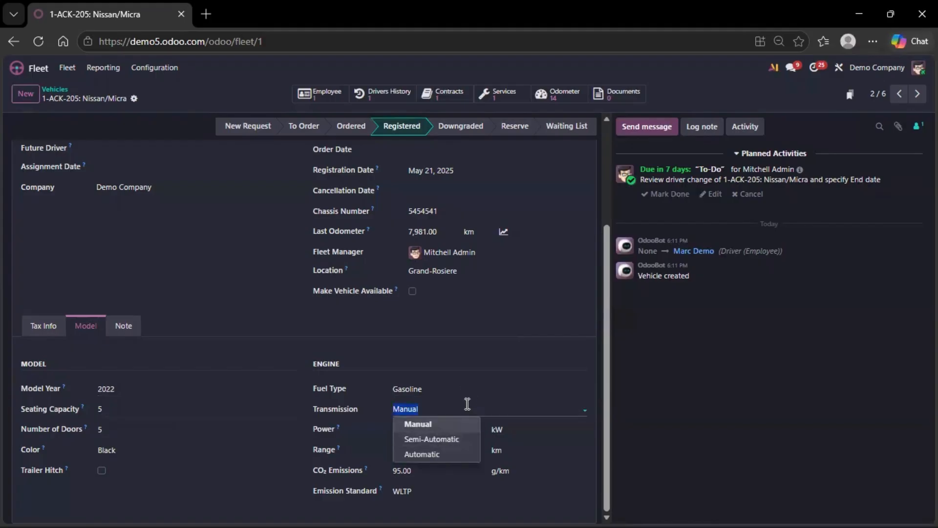
click(461, 409)
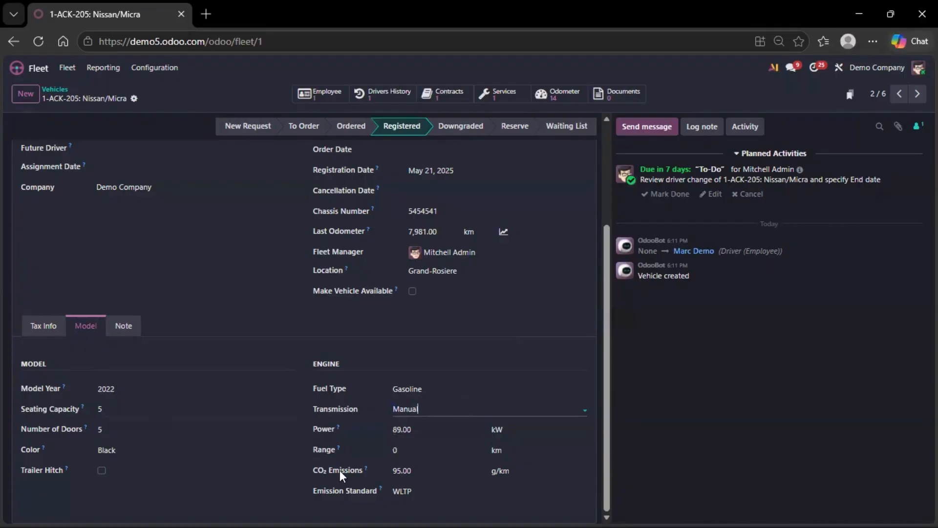
scroll(311, 370, up, 3)
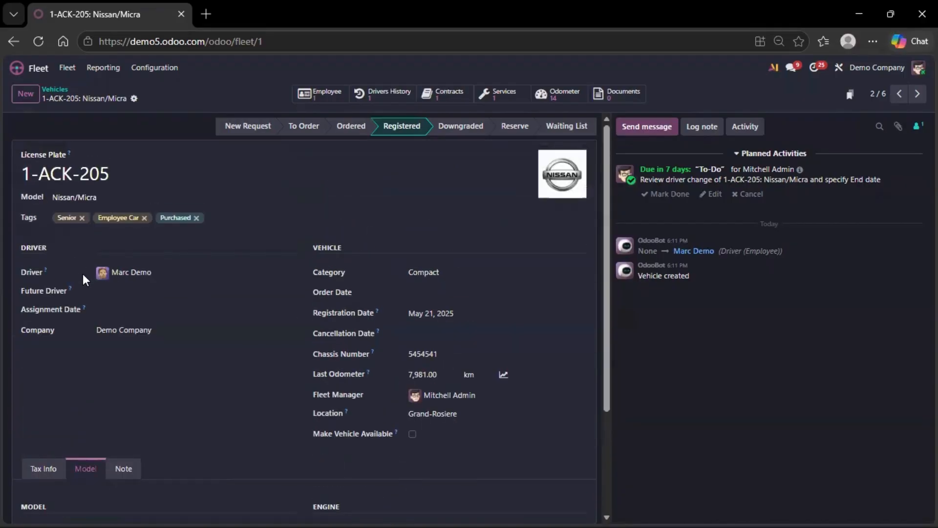
scroll(430, 420, down, 3)
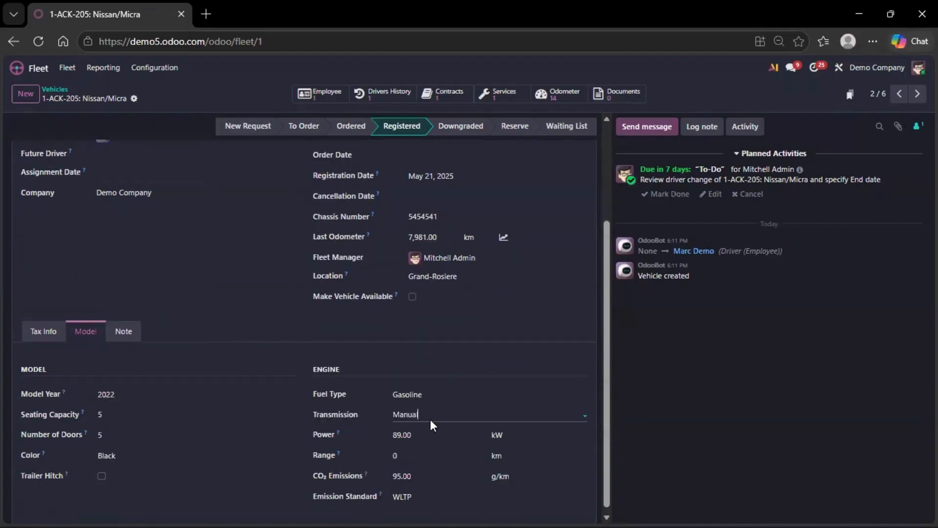
Start a bulleted list in the Nissan/Micra's note and save the record.
click(126, 332)
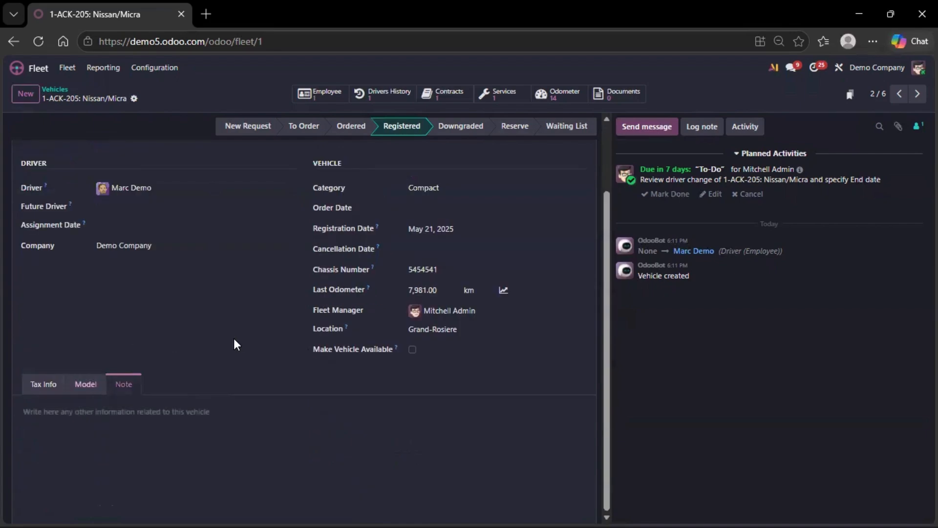
click(117, 425)
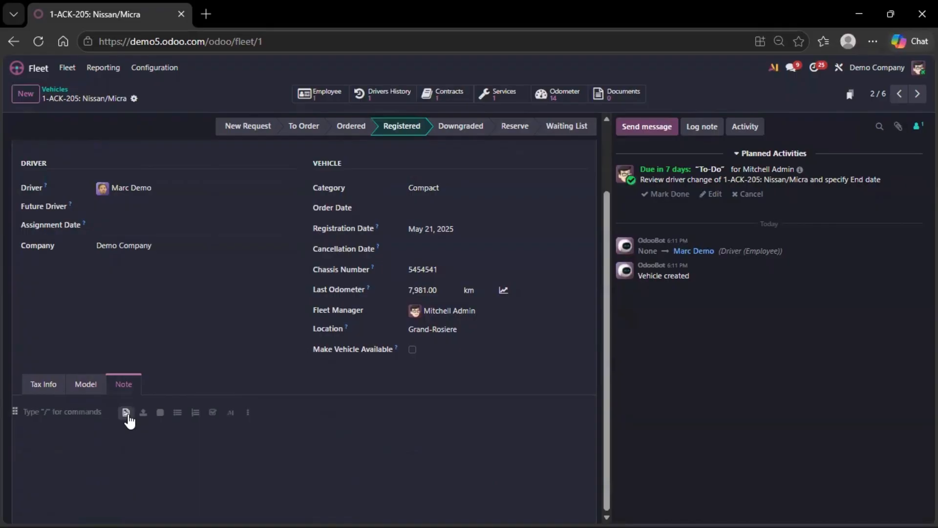
click(178, 413)
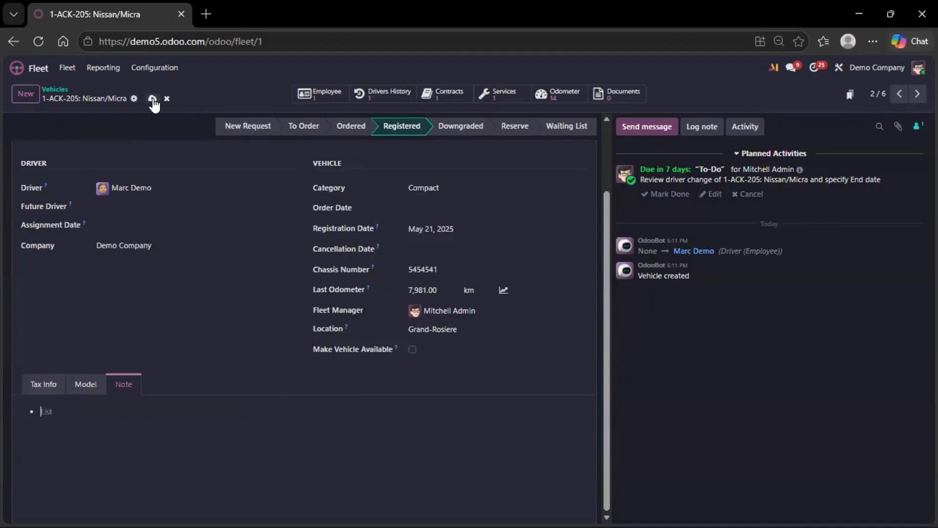
click(153, 99)
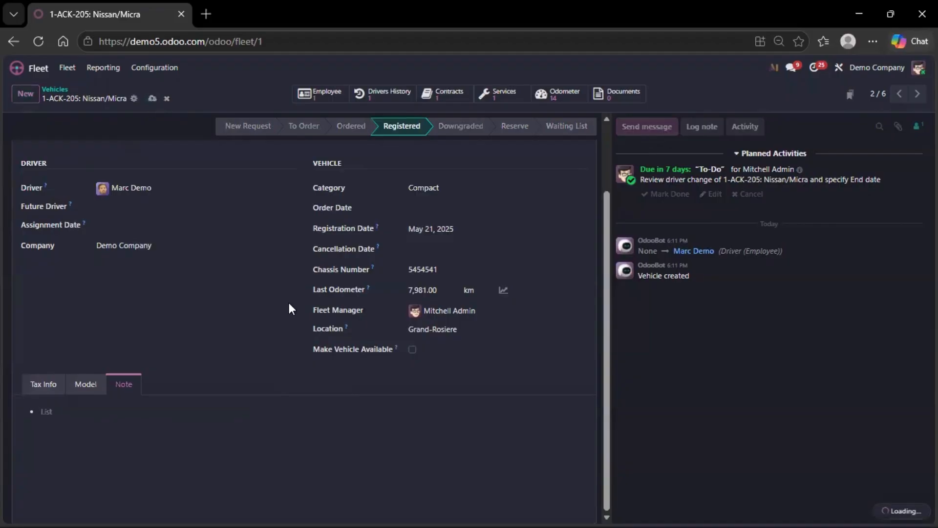
Examine the employee record linked to the Nissan/Micra and its drivers history, returning to the vehicle record.
scroll(289, 303, up, 2)
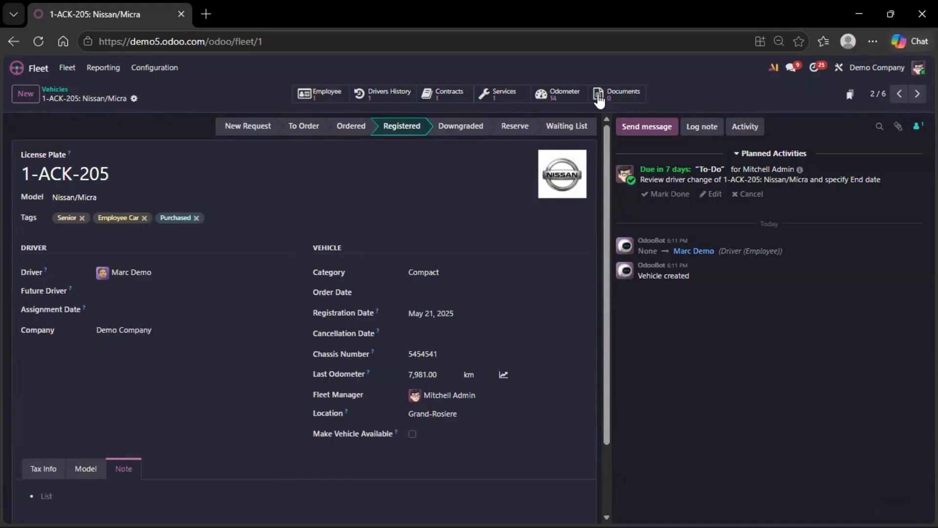
click(322, 100)
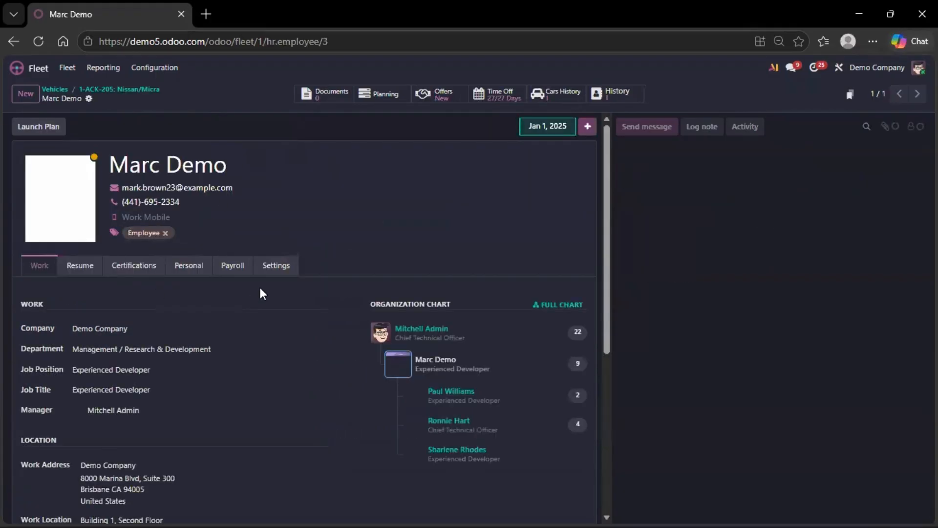
click(136, 89)
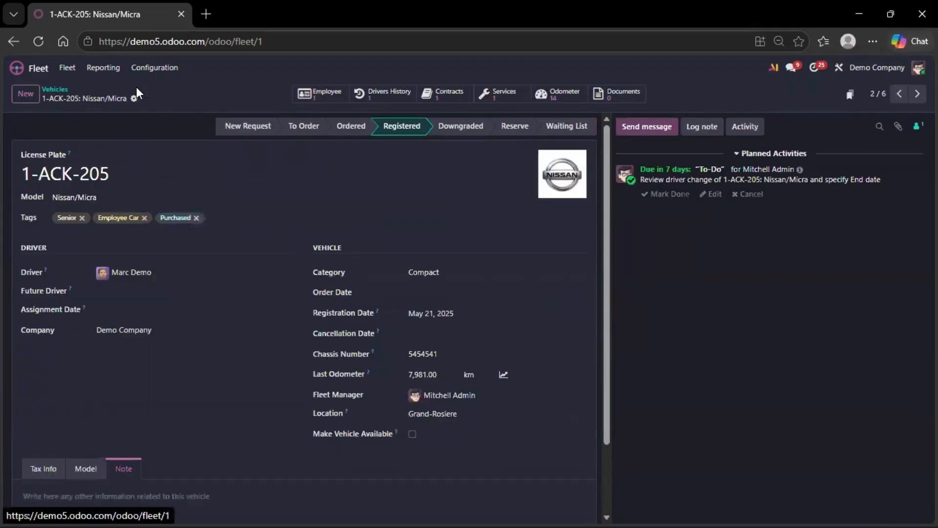
click(389, 95)
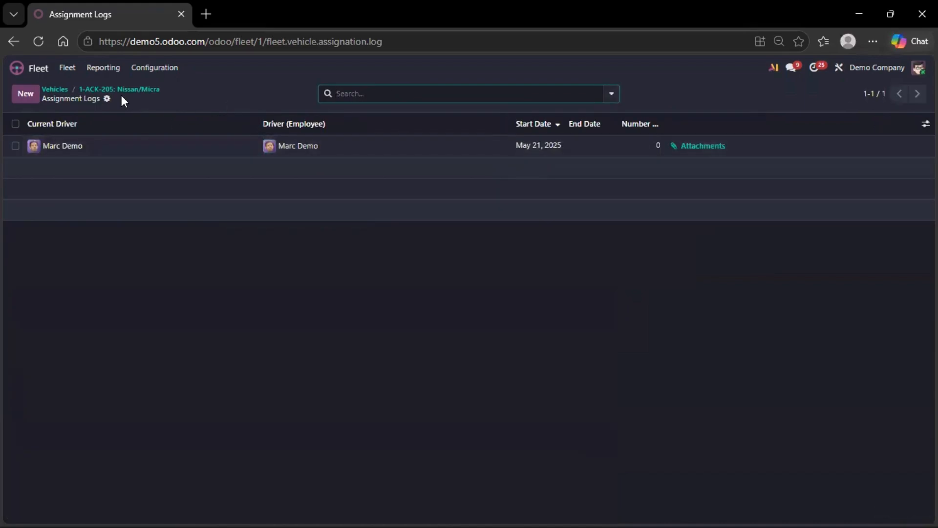
click(134, 92)
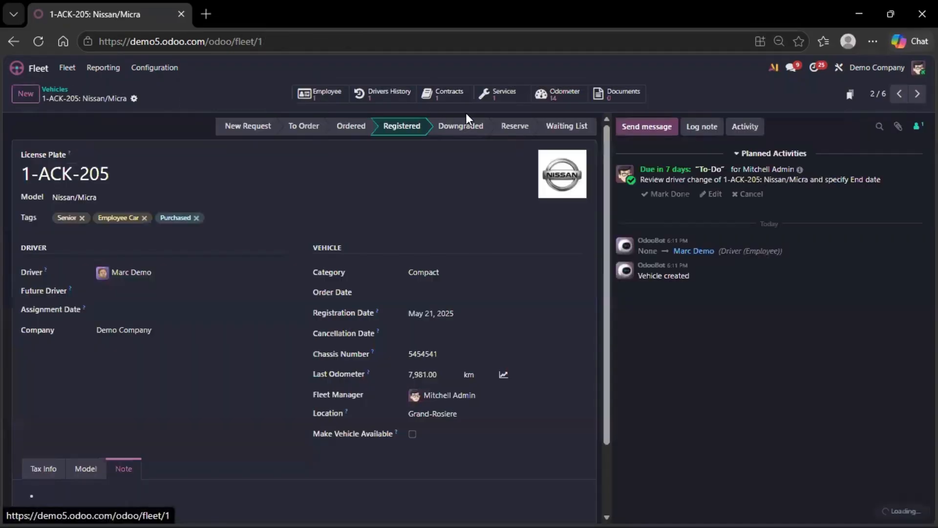
Review the Nissan/Micra's service records and odometer log, and return to the vehicles overview.
click(497, 94)
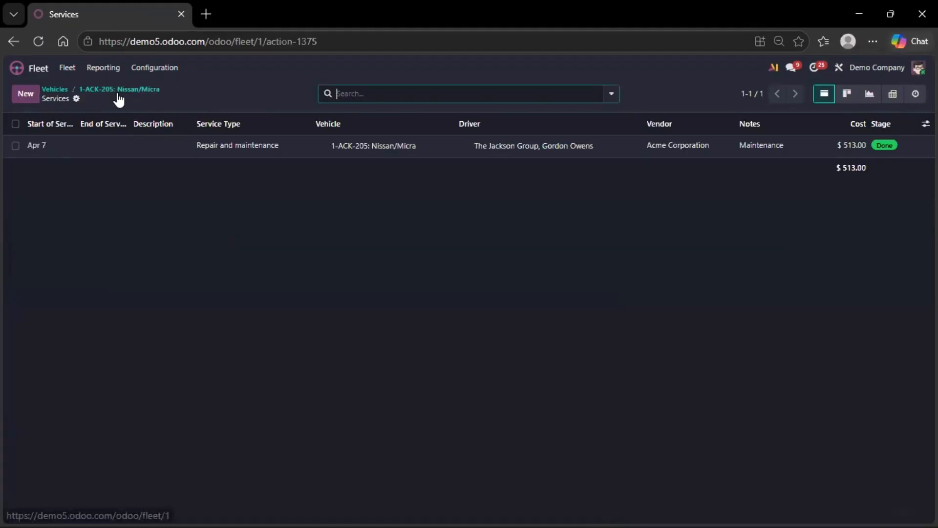
click(117, 91)
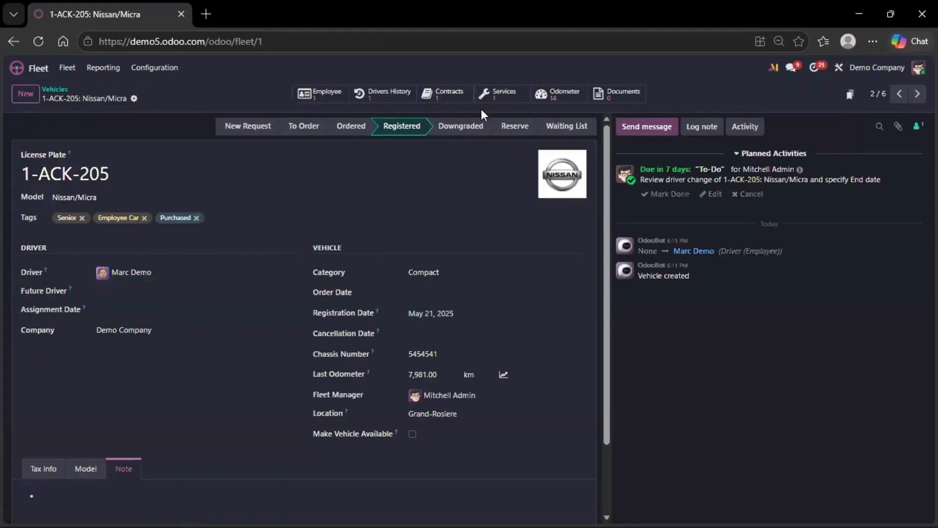
click(560, 97)
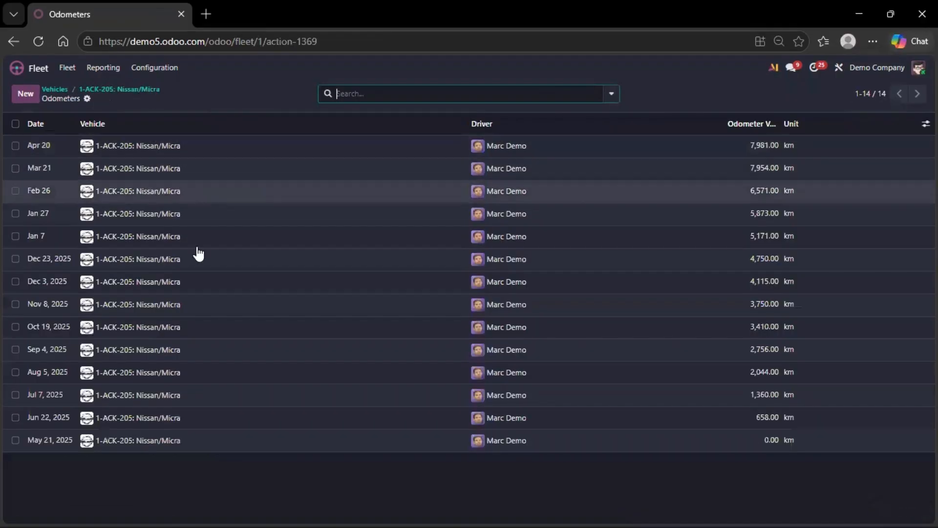
click(153, 90)
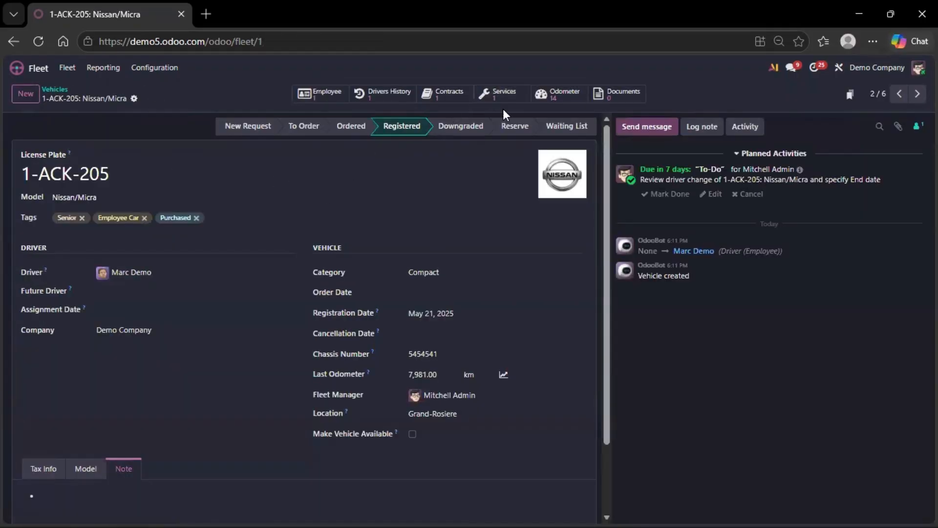
click(541, 93)
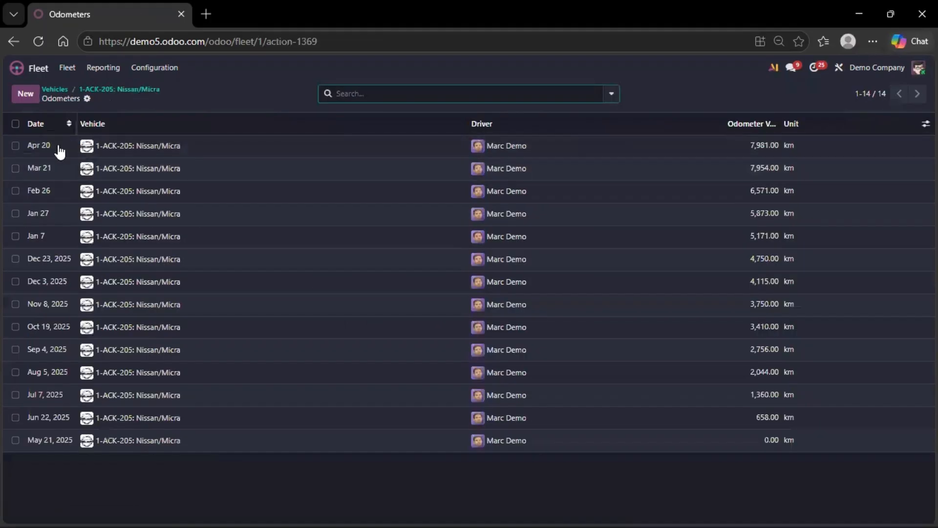
click(119, 90)
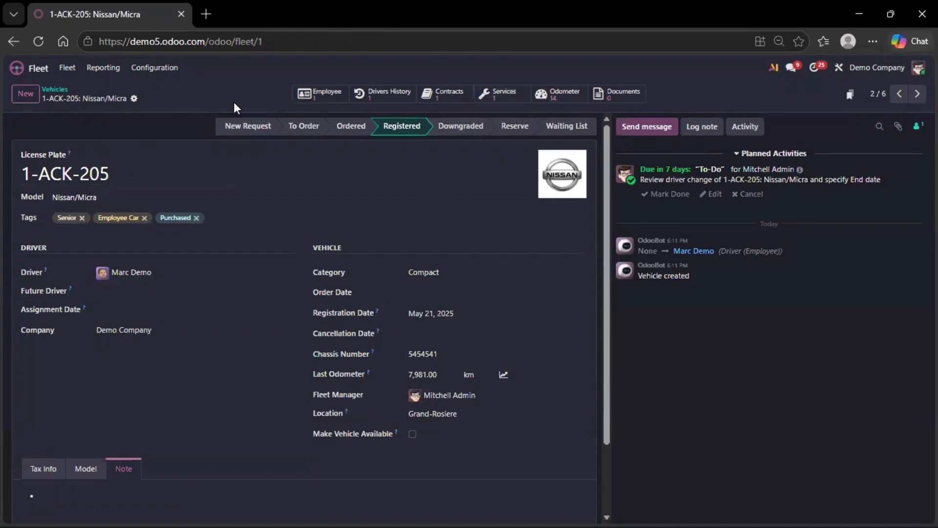
click(54, 90)
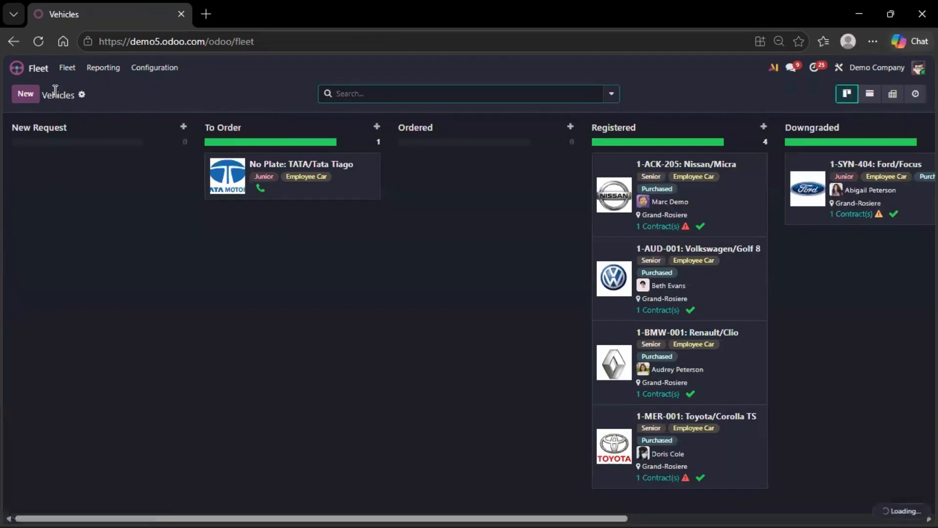